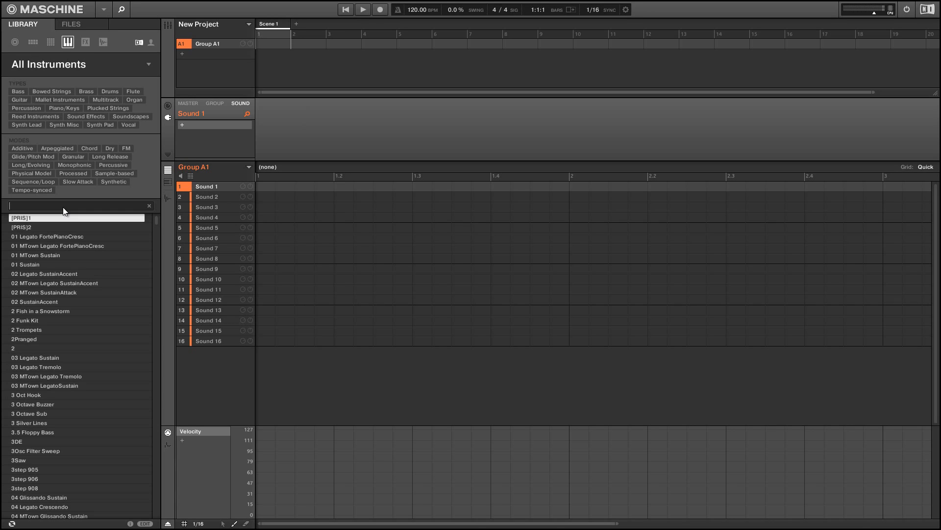
- Search the instrument library for prism and load the Accelerating Spectrals preset onto the first sound
type("prism")
left_click(56, 254)
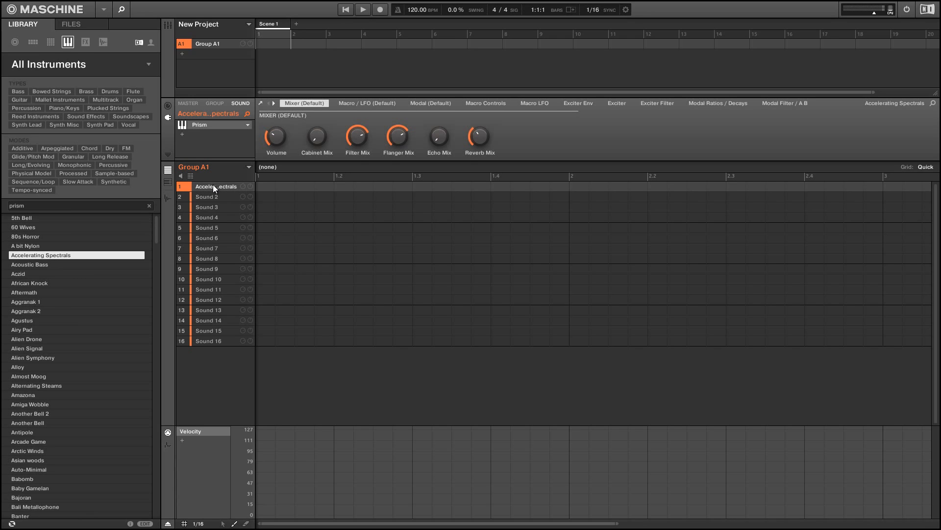
- Open the Prism plugin window, choose the 1:4 - Milk Can snapshot, and close the window
left_click(205, 125)
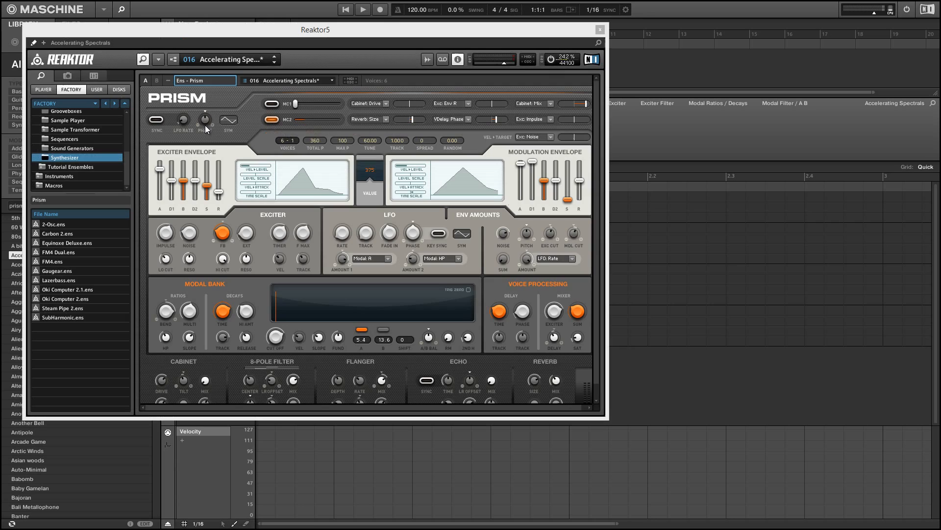
left_click(234, 60)
mouse_move(253, 63)
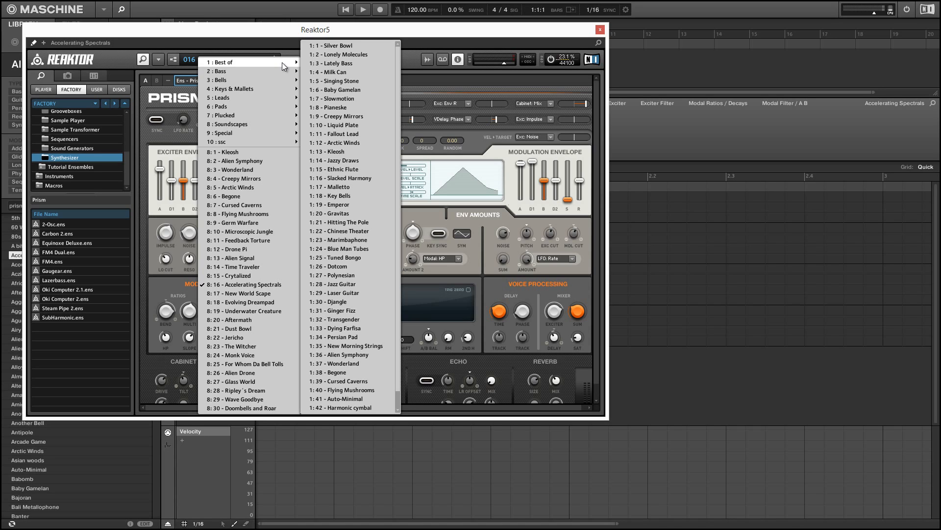
left_click(354, 73)
left_click(600, 29)
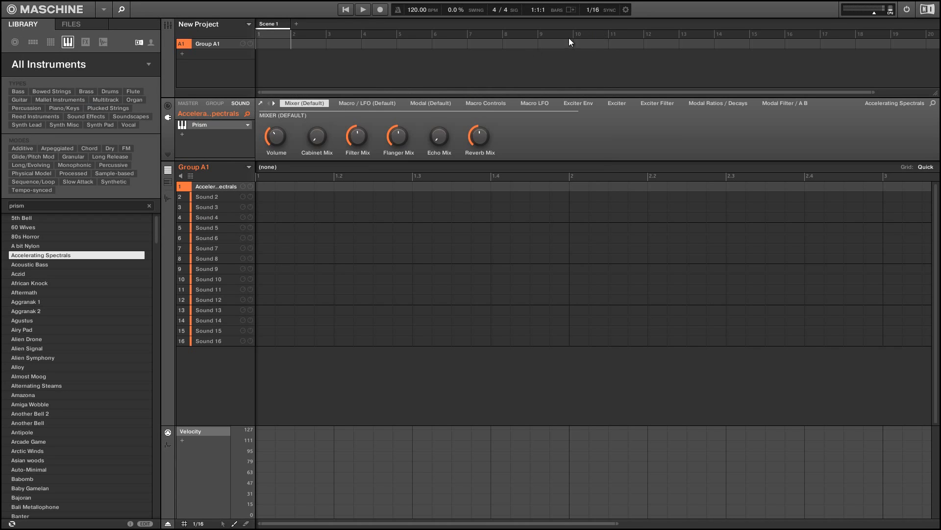
- Switch the pattern editor to the piano roll and draw an eighth note at the start of bar 1
left_click(167, 183)
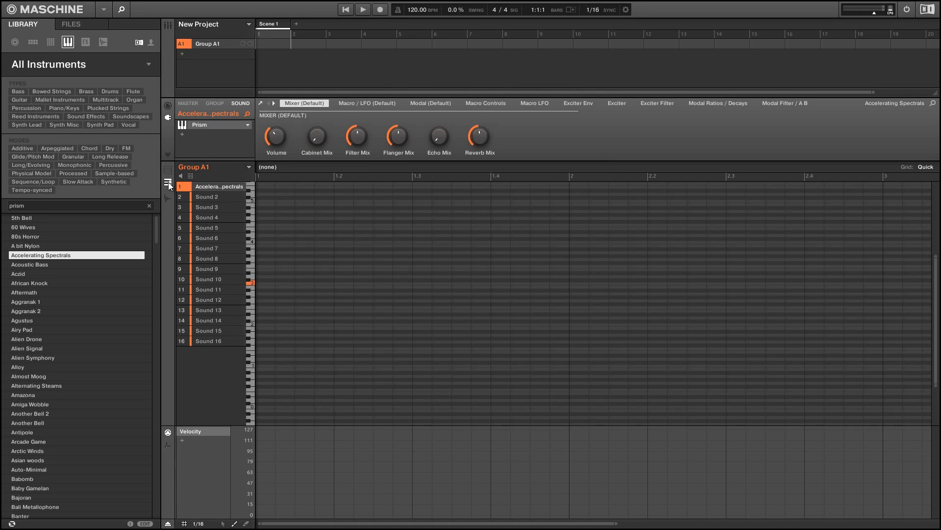
left_click(261, 325)
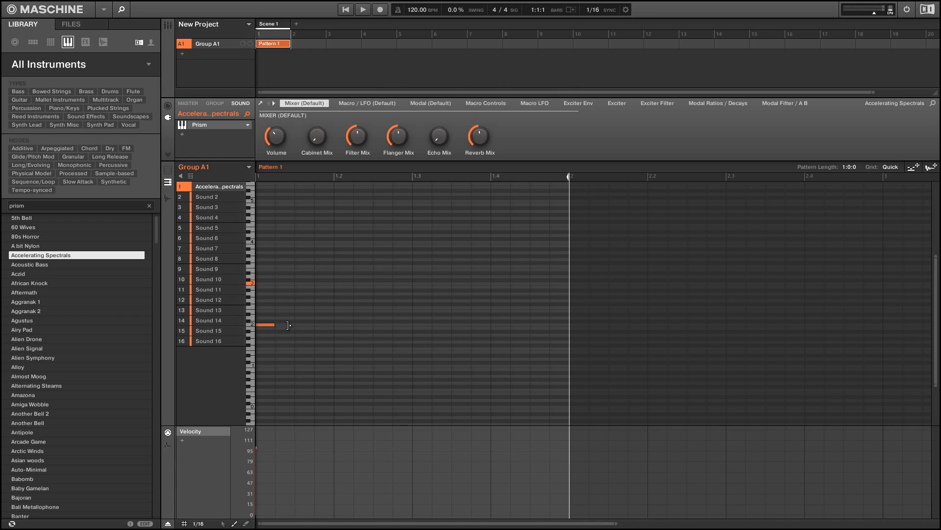
right_click(289, 326)
left_click(269, 325)
left_click_drag(275, 324, 292, 323)
- Draw a higher eighth note right after the first one and start playback
left_click(303, 266)
left_click_drag(313, 267, 330, 267)
right_click(329, 267)
left_click(307, 266)
left_click_drag(313, 267, 328, 268)
key("space")
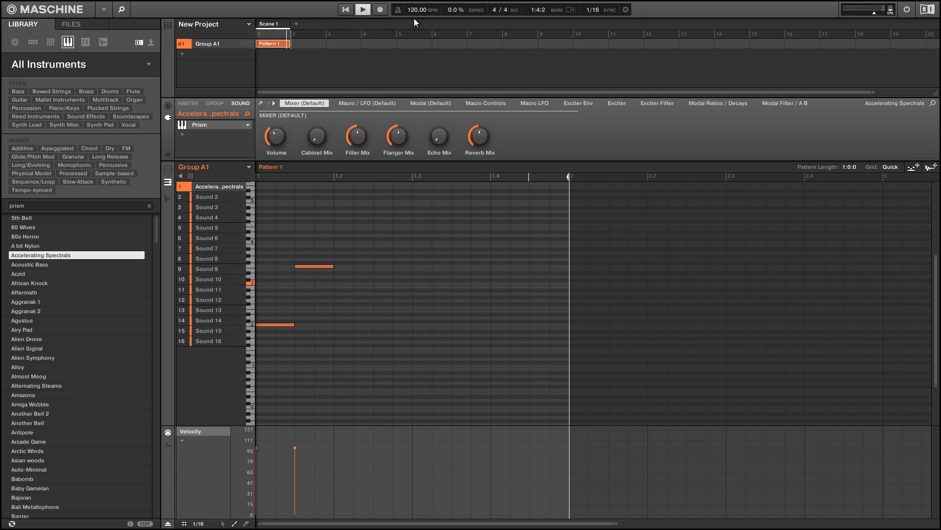
- Set the project tempo to 80 BPM
double_click(411, 14)
type("80")
key("Return")
- Draw four more eighth notes at different pitches to complete the melody in bar 1, toggling playback
left_click(346, 283)
key("space")
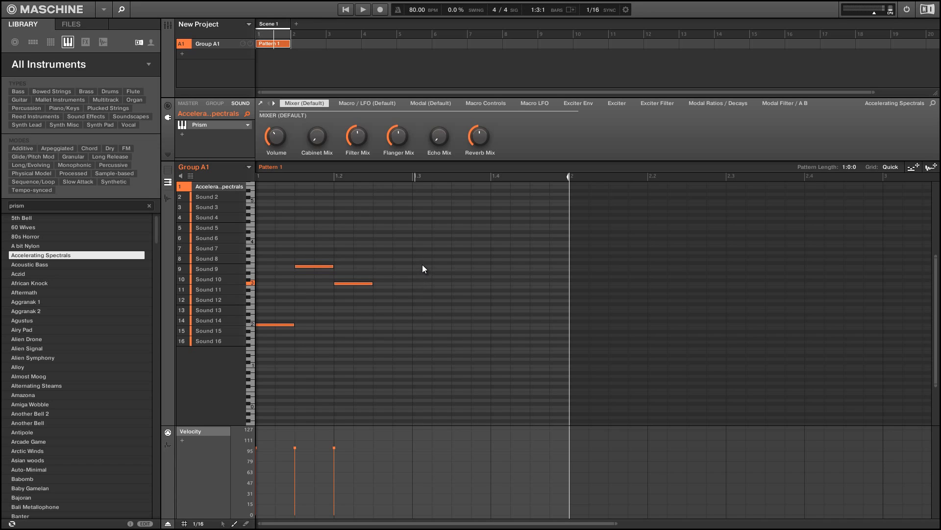
left_click(421, 308)
left_click(461, 324)
left_click_drag(472, 324, 485, 325)
left_click(535, 321)
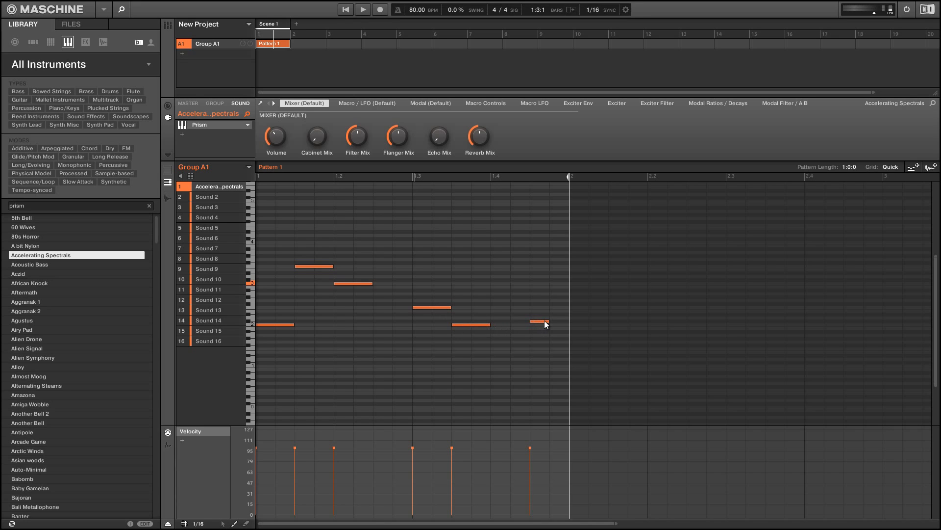
left_click_drag(547, 322, 555, 322)
key("space")
- Extend the pattern length to two bars and draw three eighth notes at the start of bar 2
left_click_drag(569, 176, 637, 176)
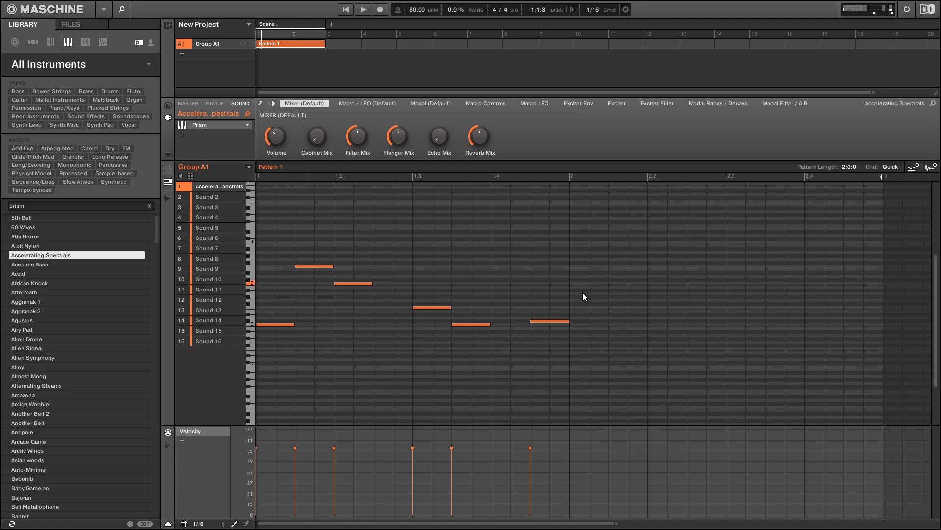
left_click(580, 326)
left_click_drag(588, 325, 607, 325)
left_click(623, 263)
left_click_drag(628, 263, 645, 262)
double_click(644, 263)
key("ctrl+z")
left_click(652, 284)
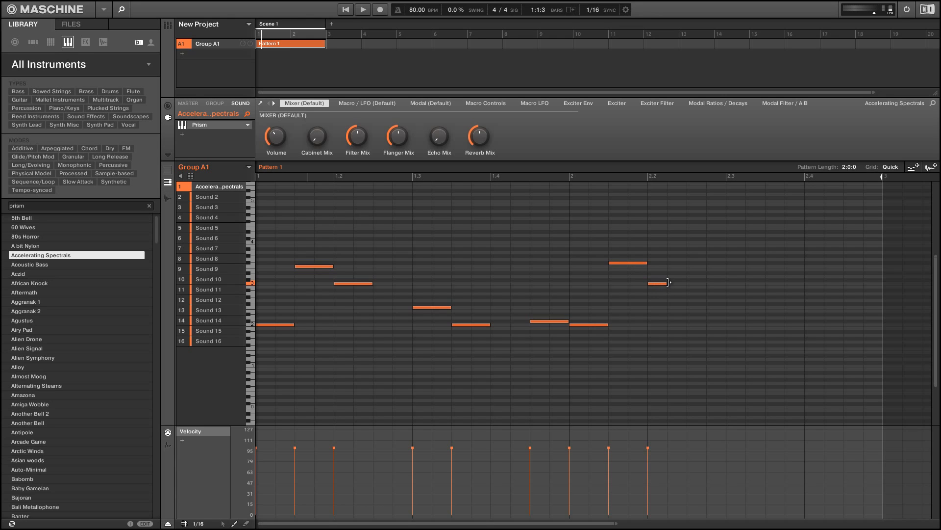
left_click_drag(665, 283, 680, 283)
- Draw two more eighth notes later in bar 2 and start playback
left_click(741, 304)
left_click_drag(745, 304, 764, 304)
right_click(762, 304)
left_click(750, 304)
left_click(813, 321)
left_click_drag(816, 319, 831, 322)
key("space")
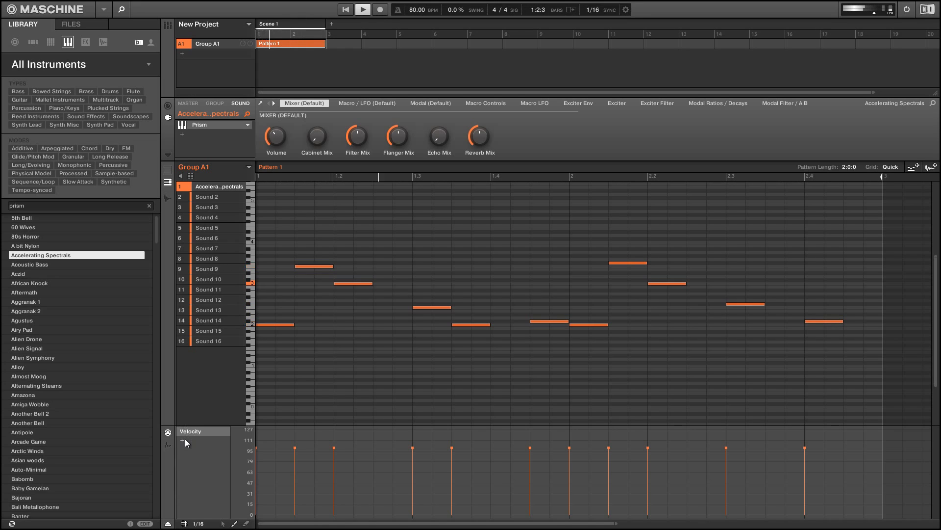
- Stop playback, add a Program change modulation lane, and draw program change values across the pattern
key("space")
left_click(182, 440)
left_click(204, 440)
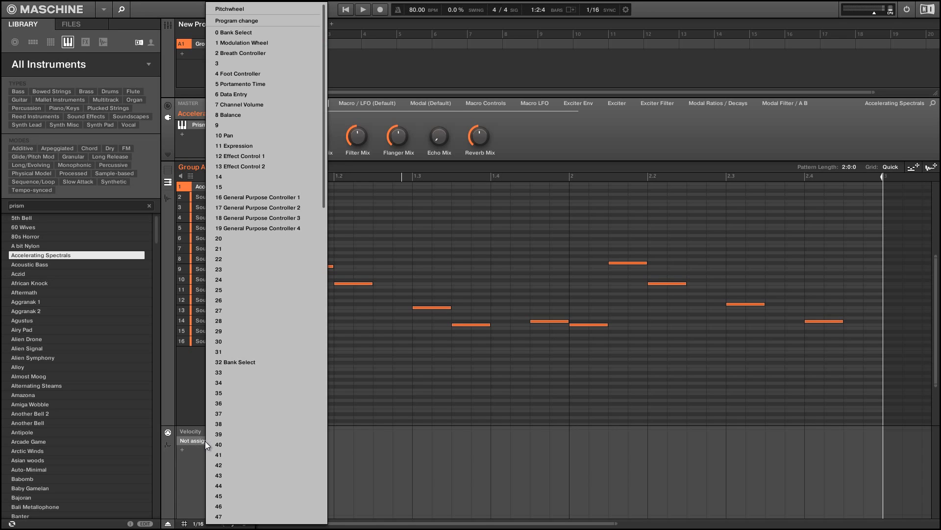
left_click(243, 22)
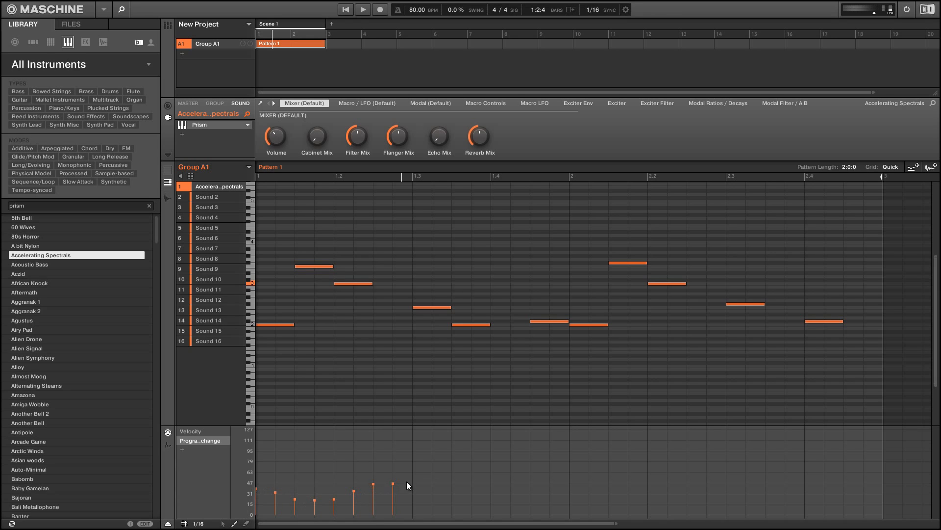
mouse_move(407, 481)
left_mouse_down()
mouse_move(535, 502)
mouse_move(849, 487)
left_mouse_up()
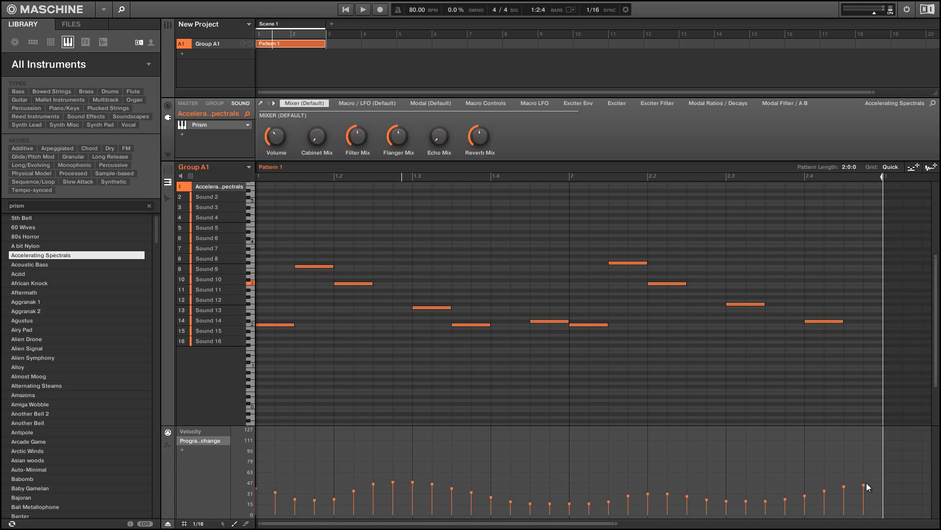
- Open the Prism plugin window and browse its snapshot list, then close the window
left_click(199, 123)
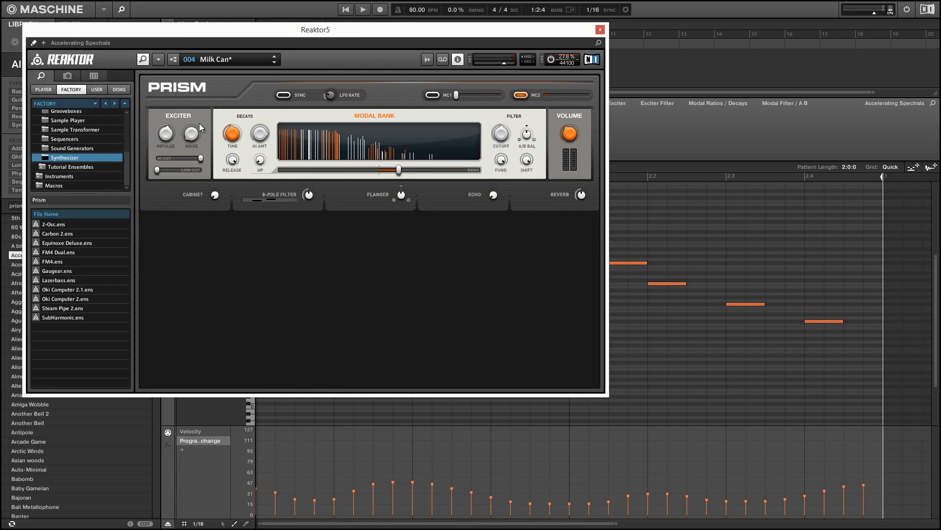
left_click(227, 59)
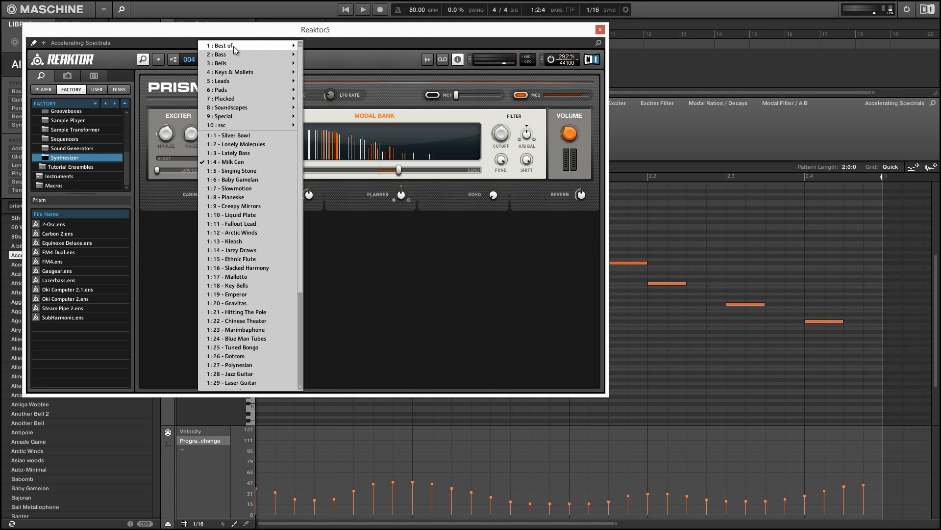
left_click(33, 43)
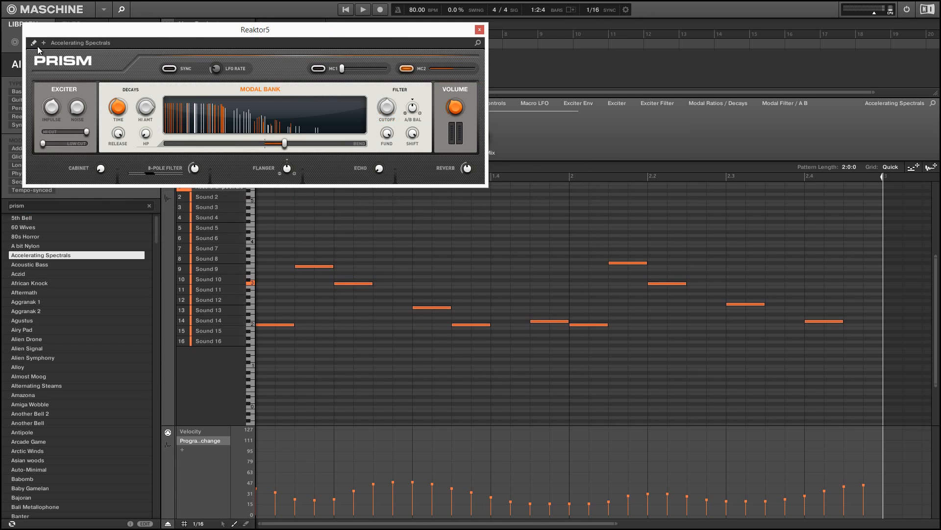
left_click(35, 42)
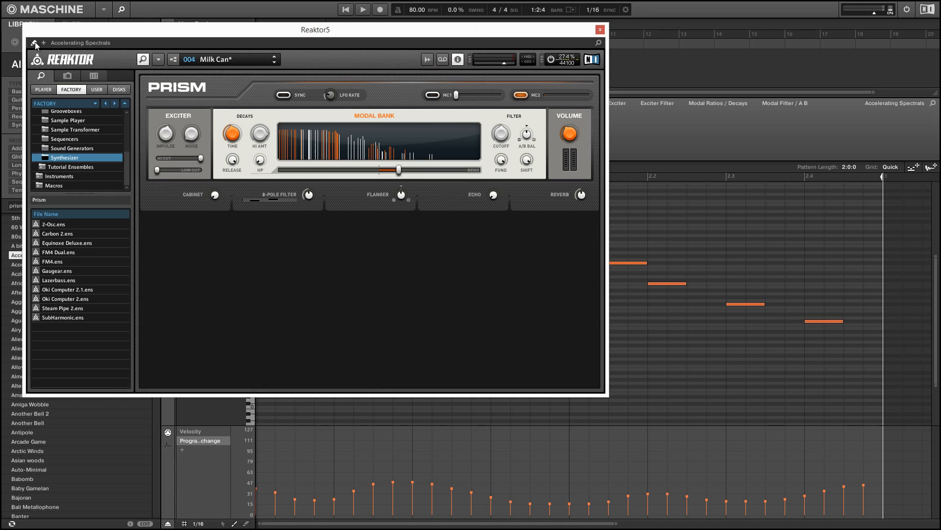
left_click(251, 59)
left_click(243, 152)
left_click(251, 59)
scroll(299, 159, "down", 3)
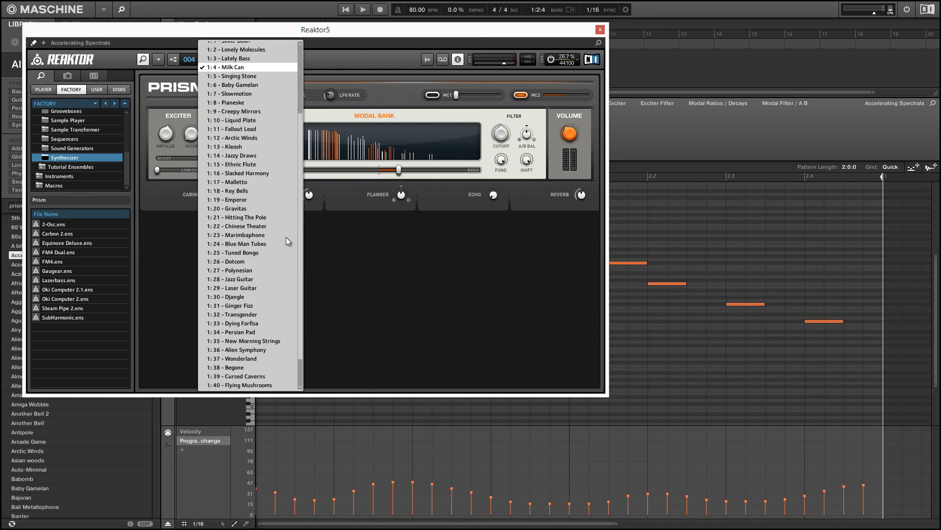
scroll(286, 255, "down", 2)
scroll(291, 261, "up", 2)
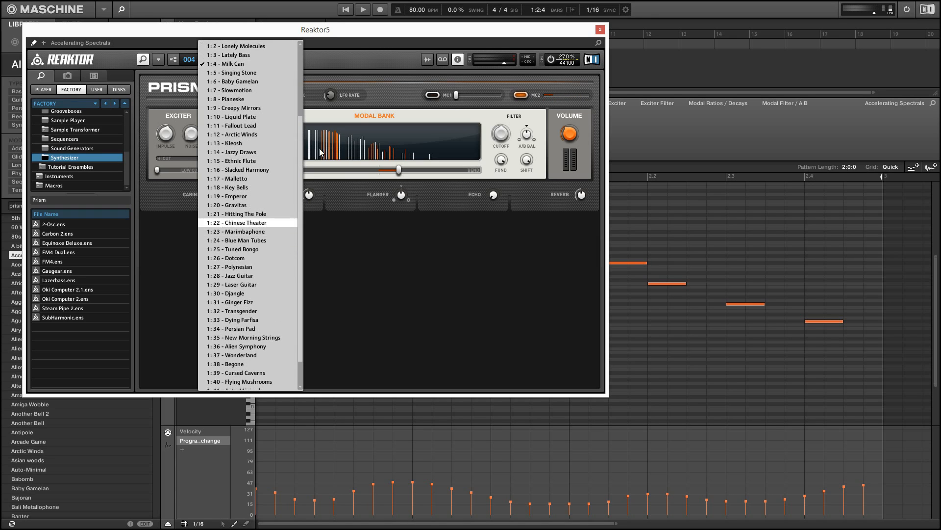
left_click(600, 30)
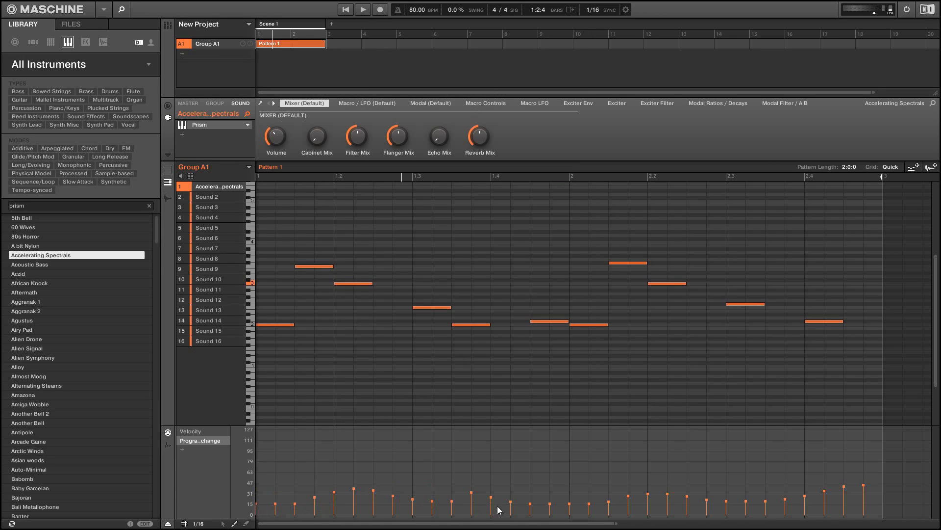
- Redraw the program change values over the end of bar 2 and restart playback
left_click_drag(742, 495, 851, 495)
key("space")
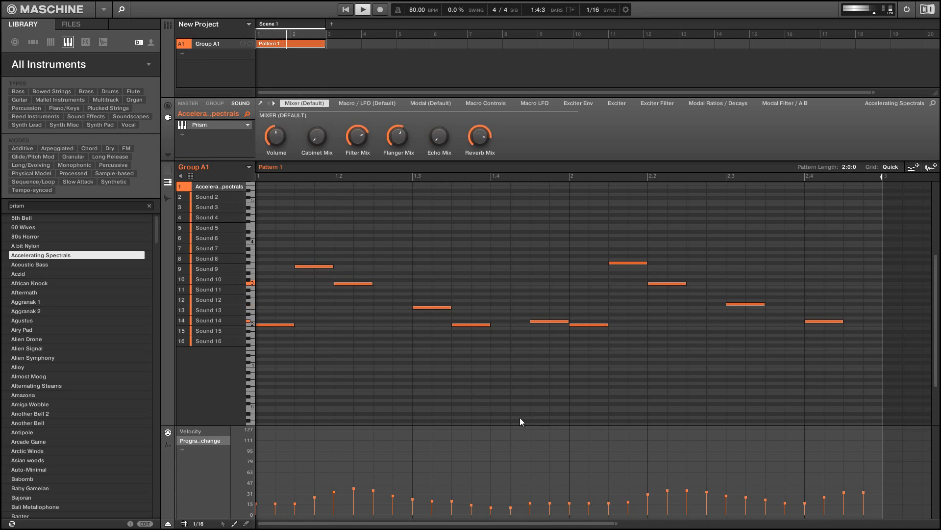
- Add a second group and load the Argon Kit drum kit into it
left_click(168, 24)
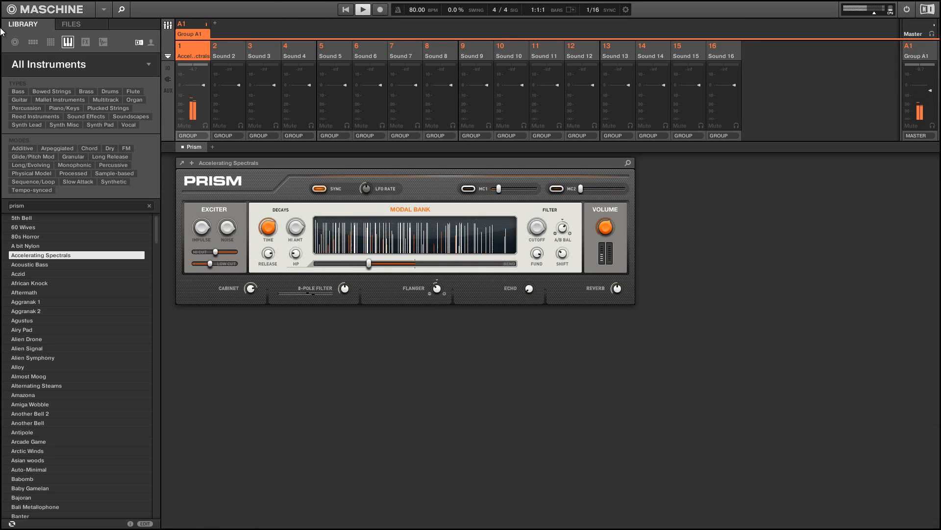
left_click(167, 24)
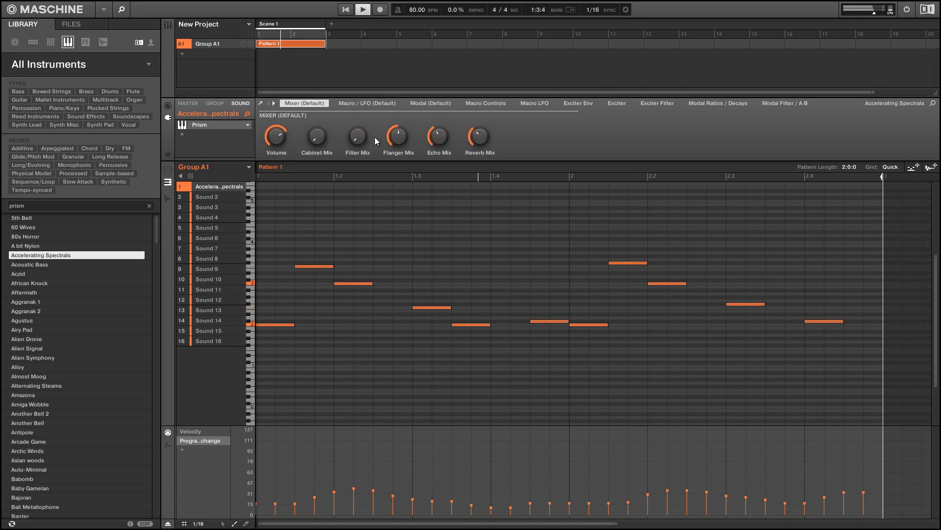
left_click(33, 43)
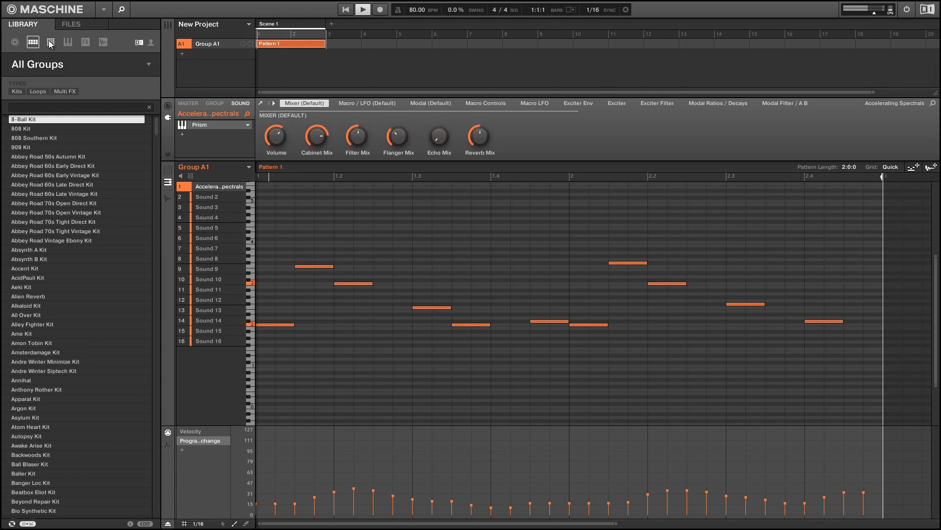
left_click(182, 55)
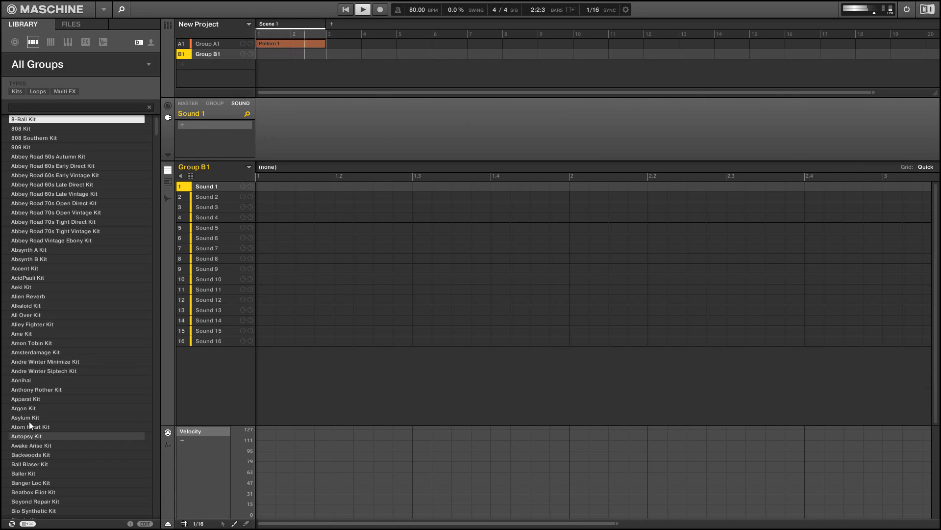
double_click(16, 408)
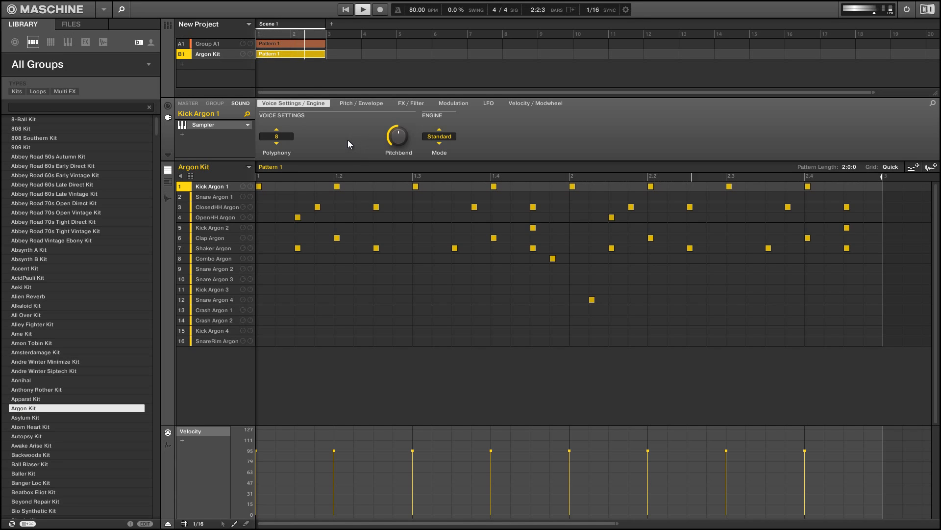
- Select Group A1, search the instrument library for massive, and load the Acid Bass preset onto its first sound
key("space")
left_click(213, 44)
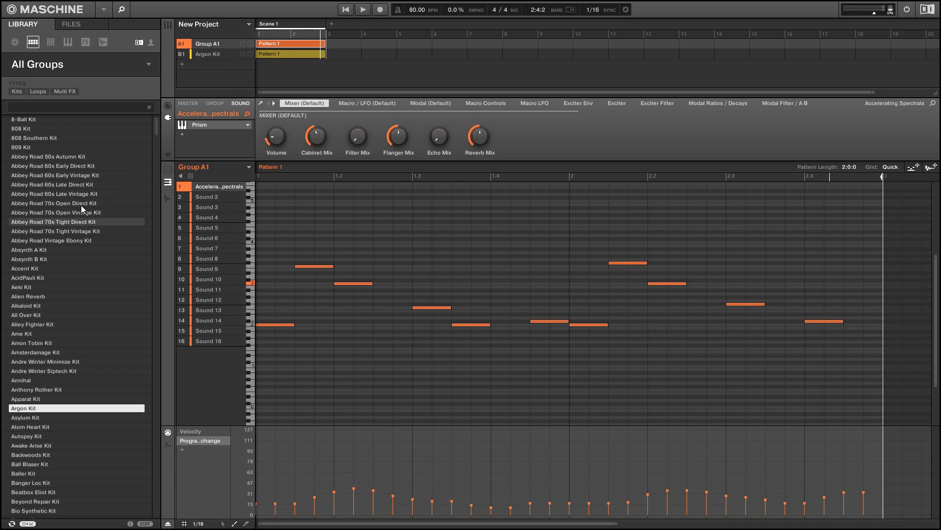
left_click(69, 46)
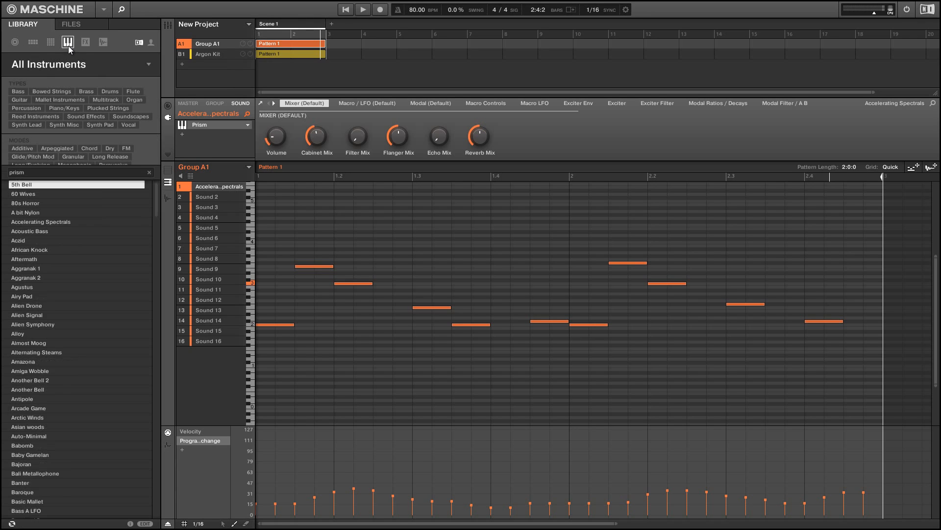
key("ctrl+a")
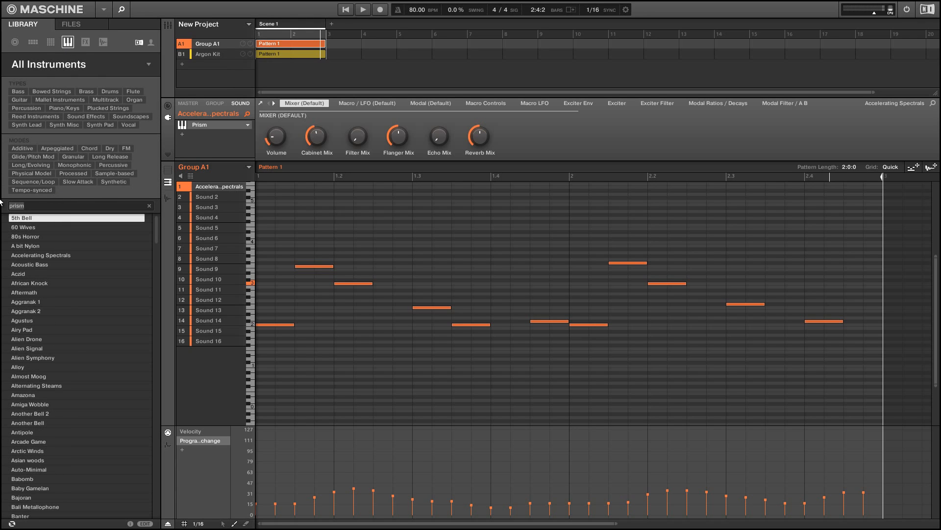
type("massive")
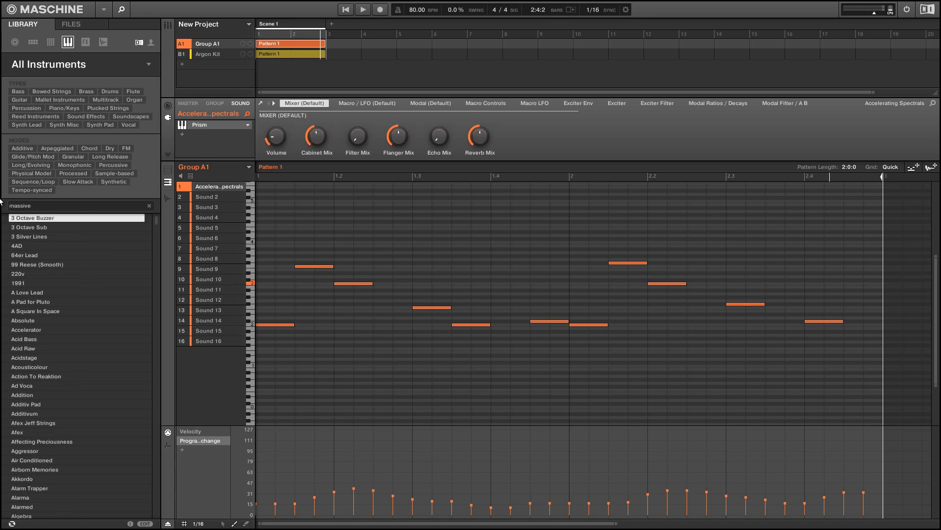
left_click(57, 341)
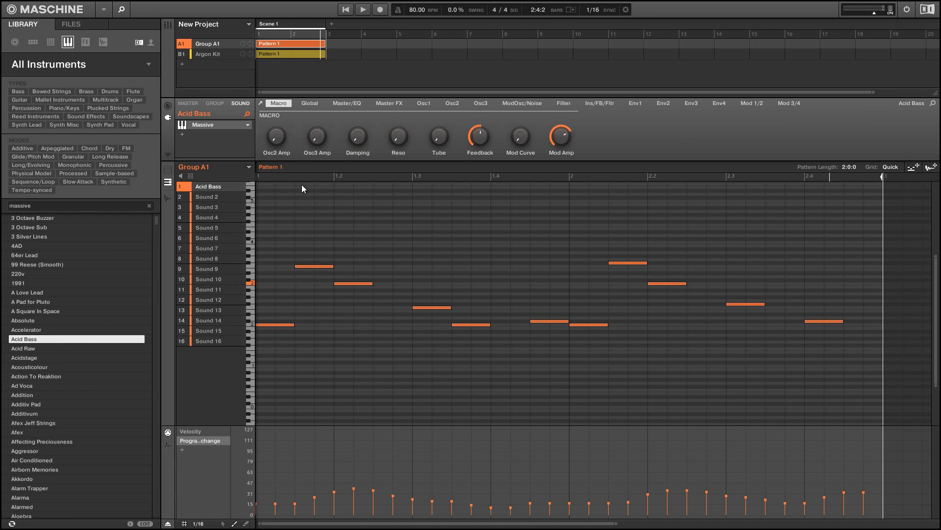
- Mute the Argon Kit group and restart playback
left_click(182, 55)
key("space")
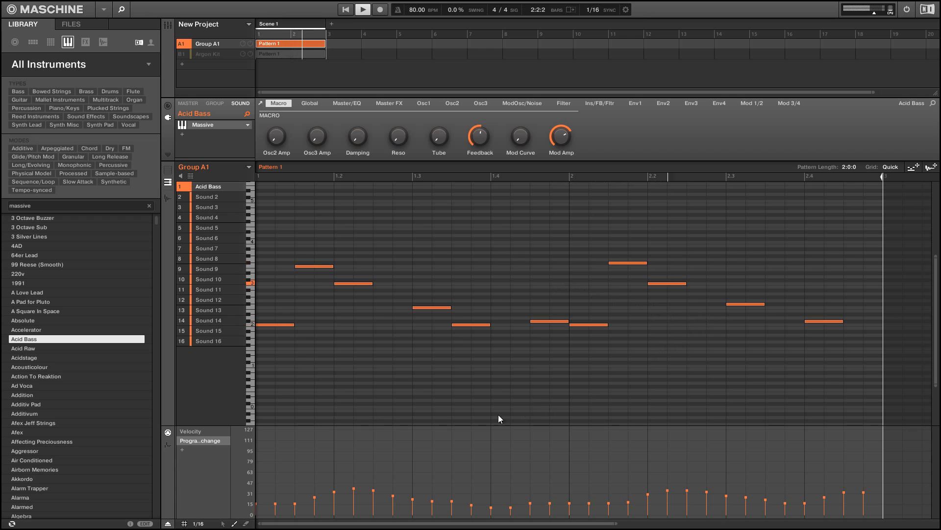
key("space")
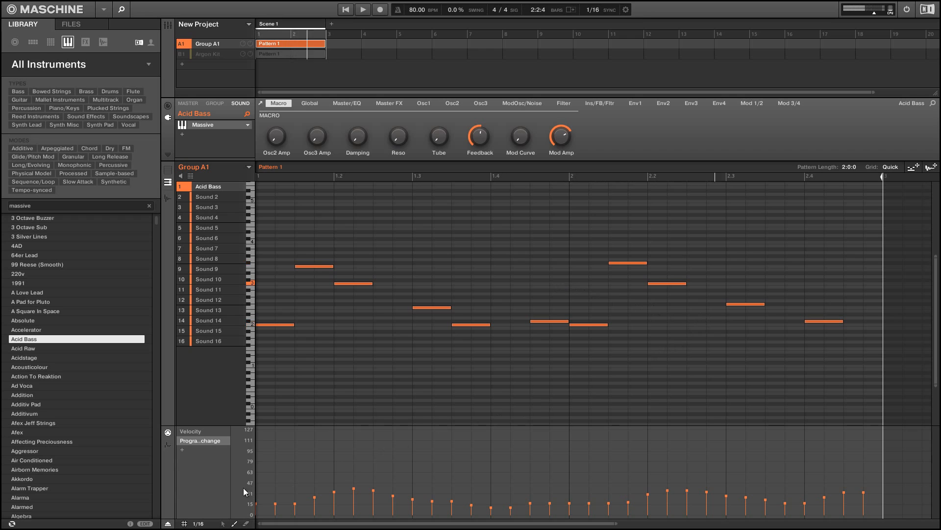
- Open the Massive plugin window in full view, show its browser and look through the preset list
left_click(204, 126)
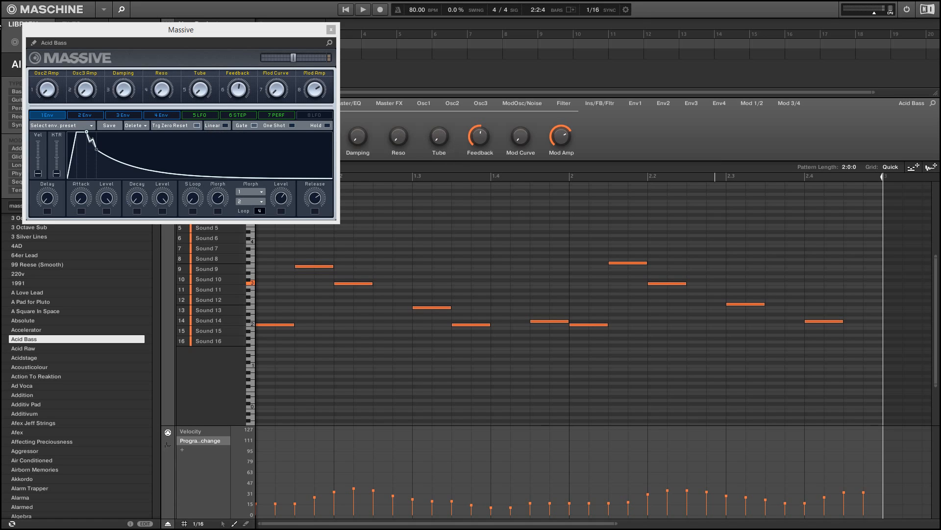
left_click(33, 43)
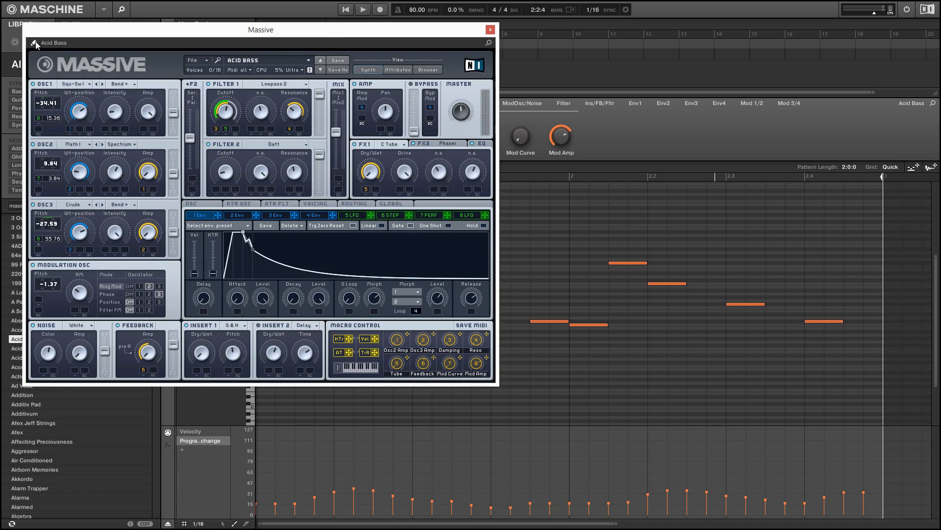
left_click(425, 70)
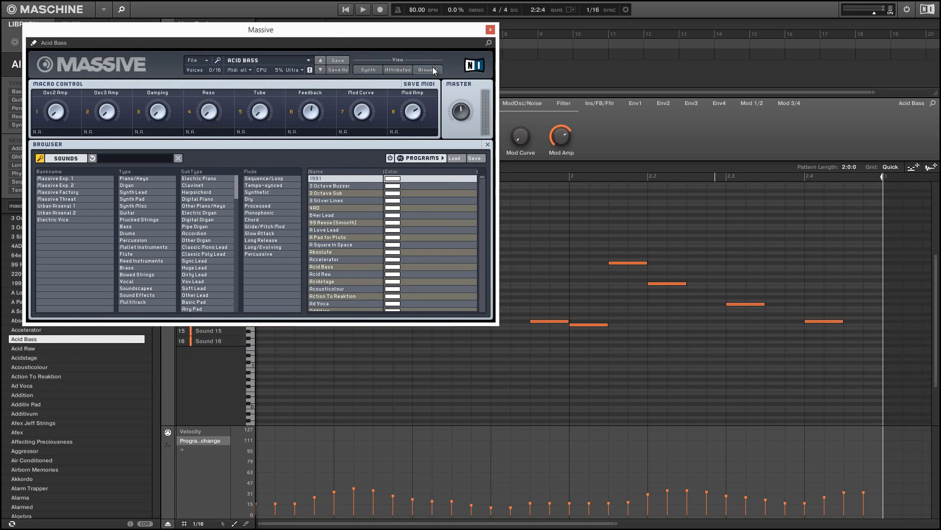
left_click(254, 59)
left_click(256, 60)
left_click(307, 60)
left_click_drag(324, 42, 322, 202)
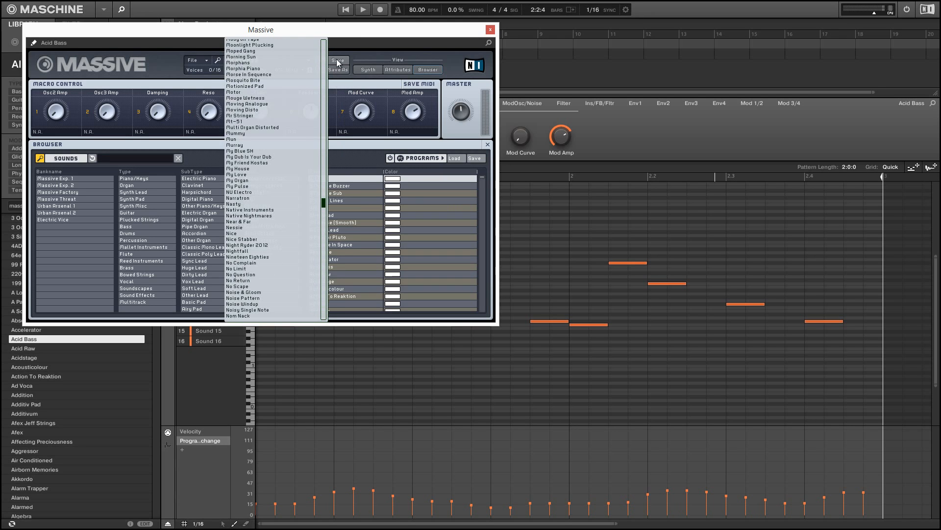
left_click(344, 42)
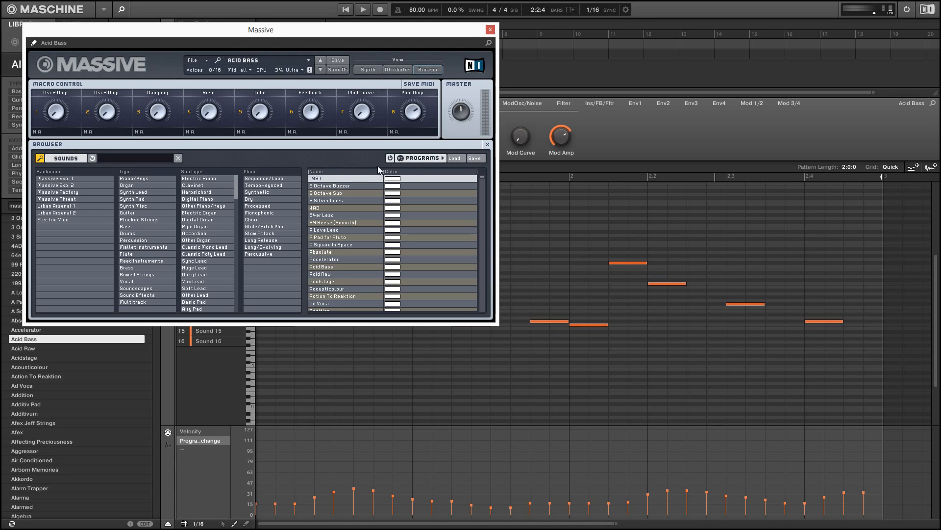
- Show the program list and add 3 Octave Sub, Accelerator and Action To Reaktion to slots 1 to 3
left_click(416, 158)
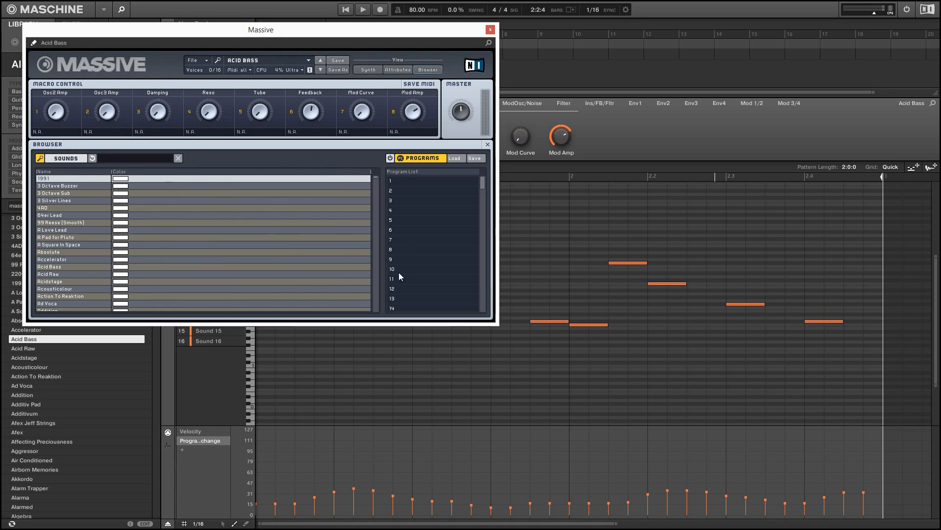
left_click_drag(52, 194, 428, 181)
left_click_drag(54, 259, 424, 194)
left_click_drag(93, 296, 437, 203)
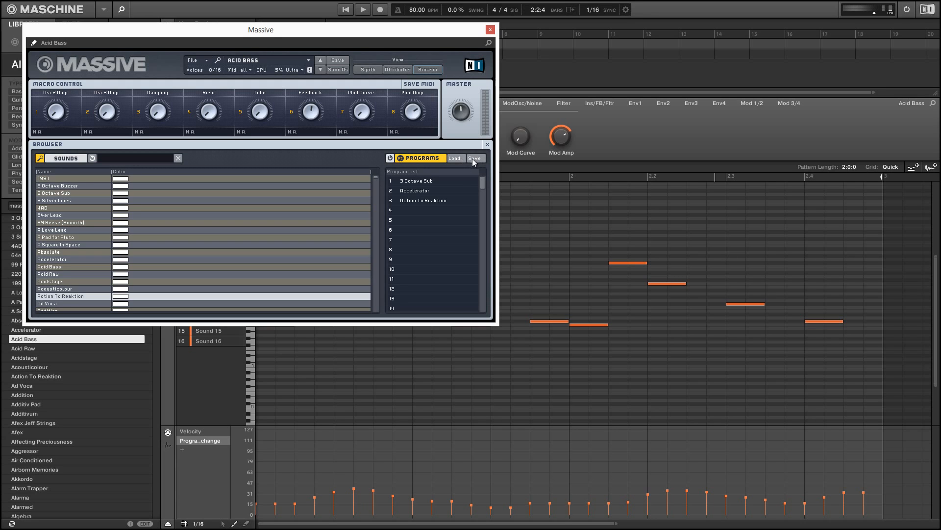
- Load the BassBank.pls program list file into Massive
left_click(456, 158)
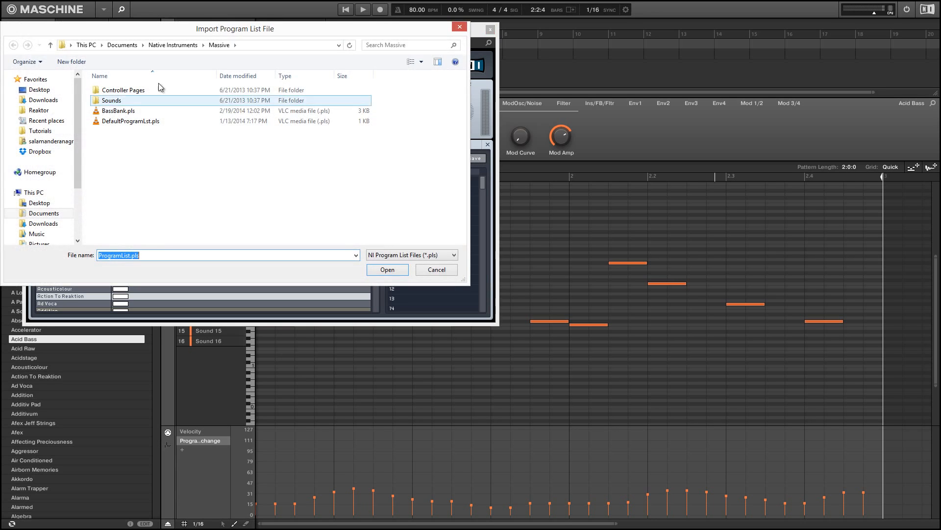
left_click(138, 113)
double_click(138, 113)
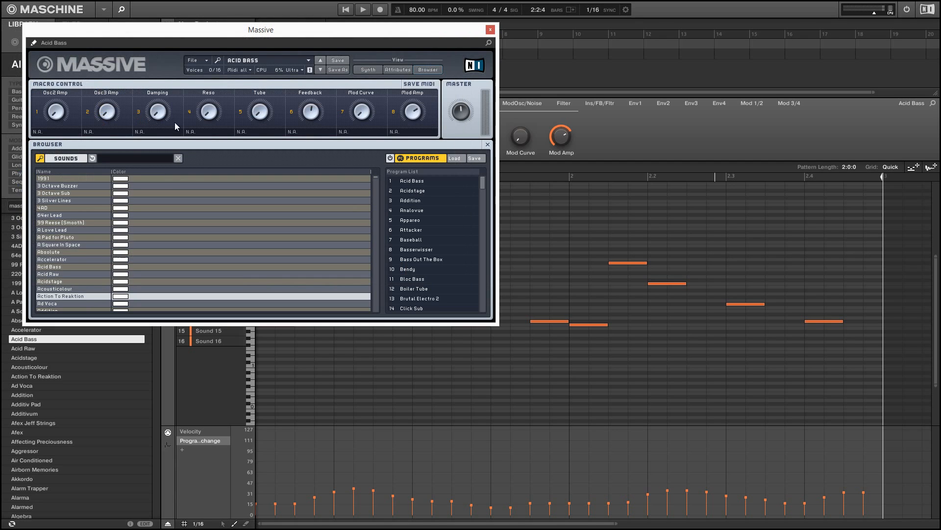
- Enable the loaded program list in Massive and close the plugin window
left_click_drag(482, 184, 482, 310)
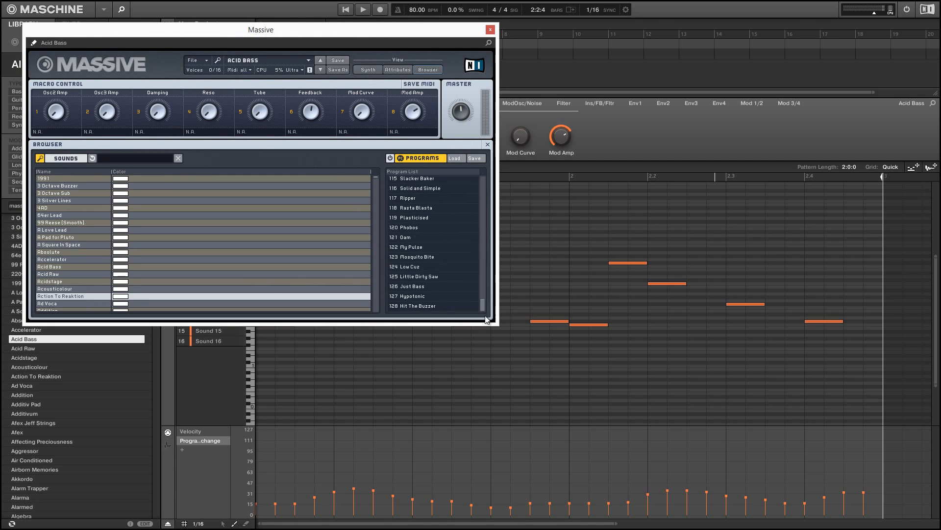
left_click(390, 159)
left_click(490, 30)
- Start playback and unmute the Argon Kit group
key("space")
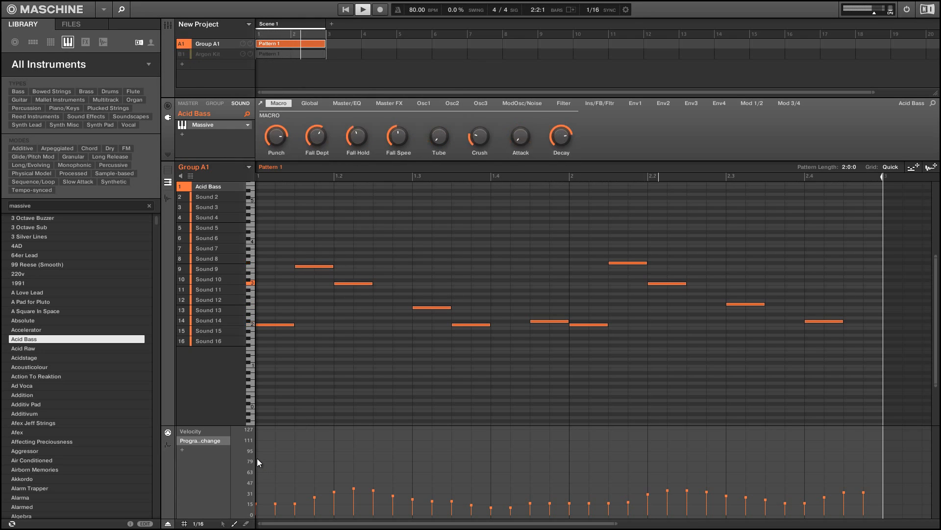
left_click(183, 53)
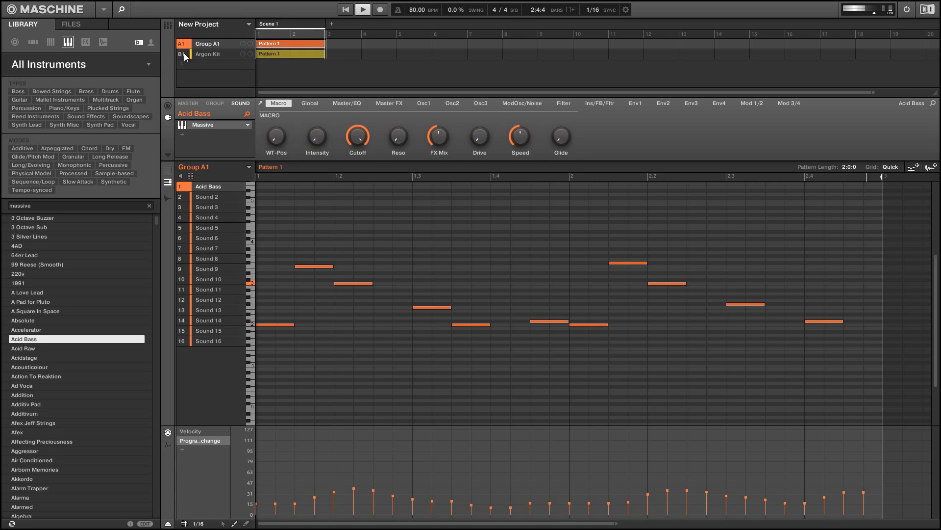
- Redraw the program change values across the pattern in several strokes and set the pattern length back to 2:0:0
left_click(863, 475)
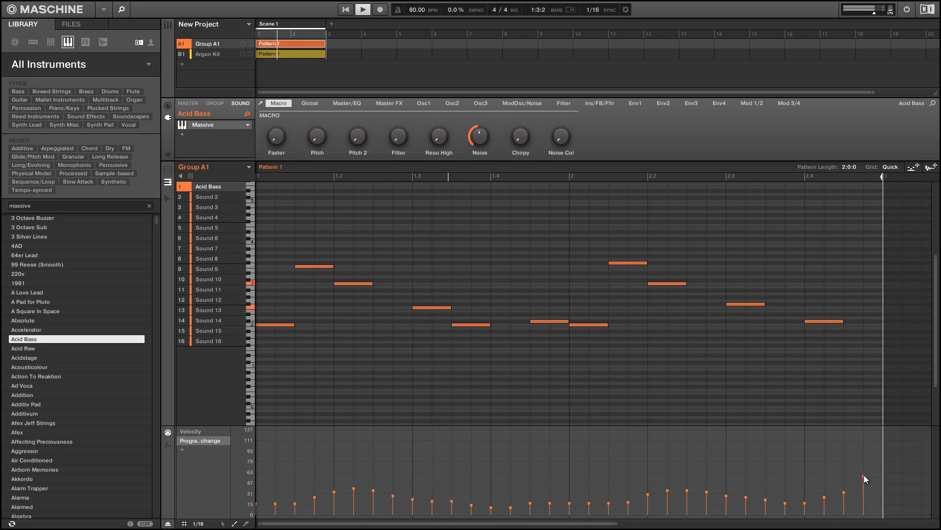
mouse_move(864, 478)
left_mouse_down()
mouse_move(658, 487)
mouse_move(590, 458)
mouse_move(407, 492)
mouse_move(292, 461)
mouse_move(255, 475)
left_mouse_up()
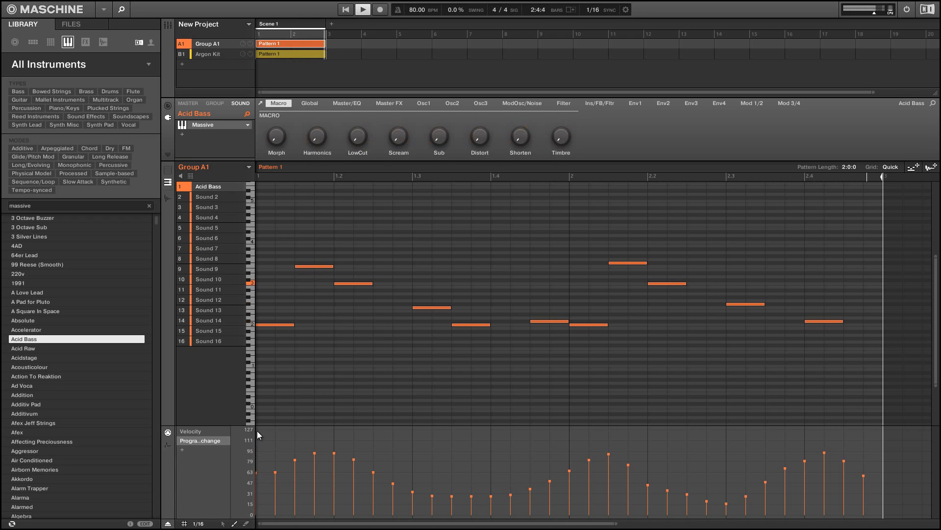
mouse_move(258, 429)
left_mouse_down()
mouse_move(299, 450)
mouse_move(367, 434)
mouse_move(452, 468)
mouse_move(526, 434)
mouse_move(585, 475)
mouse_move(649, 448)
mouse_move(740, 452)
mouse_move(810, 438)
mouse_move(873, 450)
left_mouse_up()
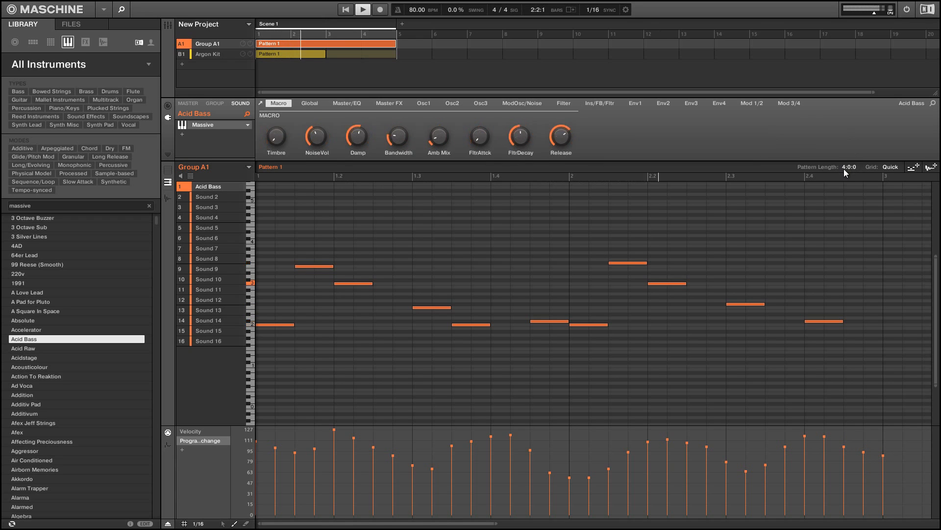
scroll(845, 167, "down", 2)
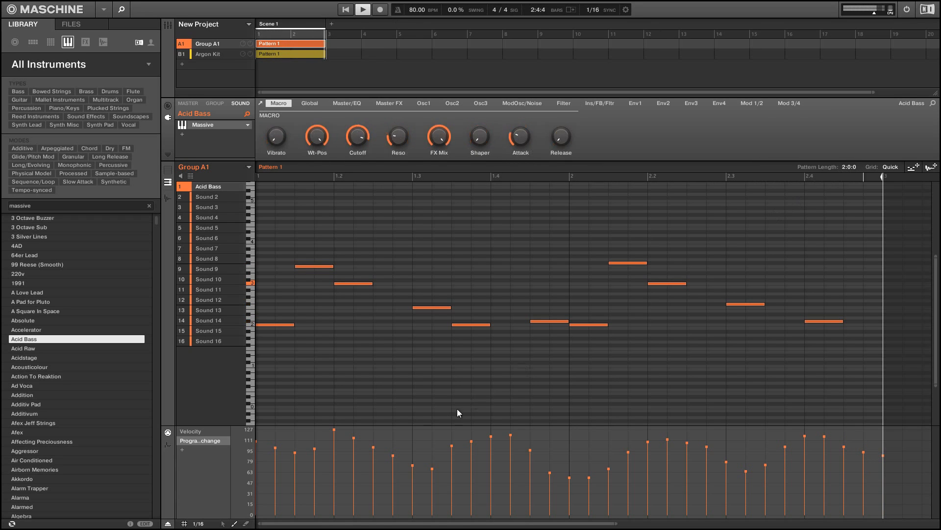
left_click_drag(257, 484, 368, 463)
mouse_move(503, 480)
left_mouse_down()
mouse_move(631, 442)
mouse_move(706, 472)
mouse_move(778, 450)
mouse_move(819, 458)
mouse_move(876, 504)
left_mouse_up()
mouse_move(756, 440)
left_mouse_down()
mouse_move(307, 472)
mouse_move(236, 457)
left_mouse_up()
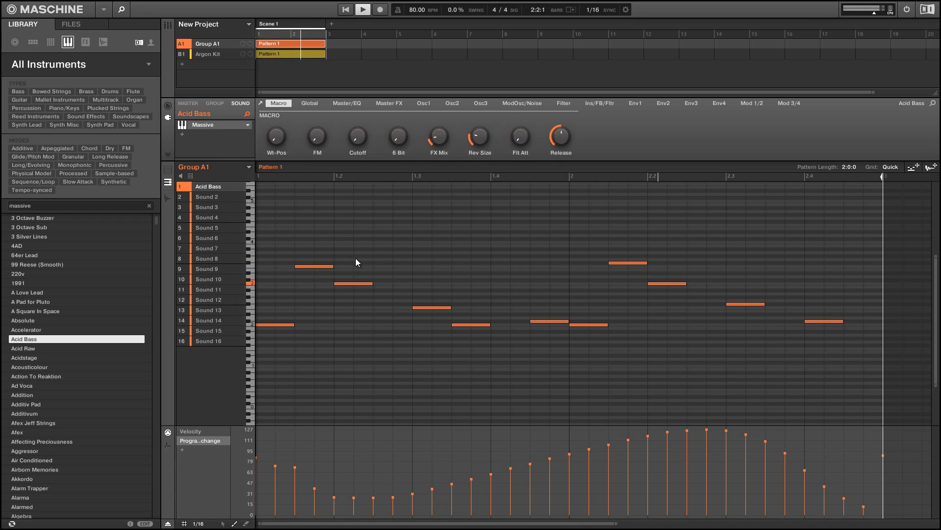
- Extend the third note of the melody to about twice its length
left_click_drag(355, 259, 446, 310)
key("ctrl+z")
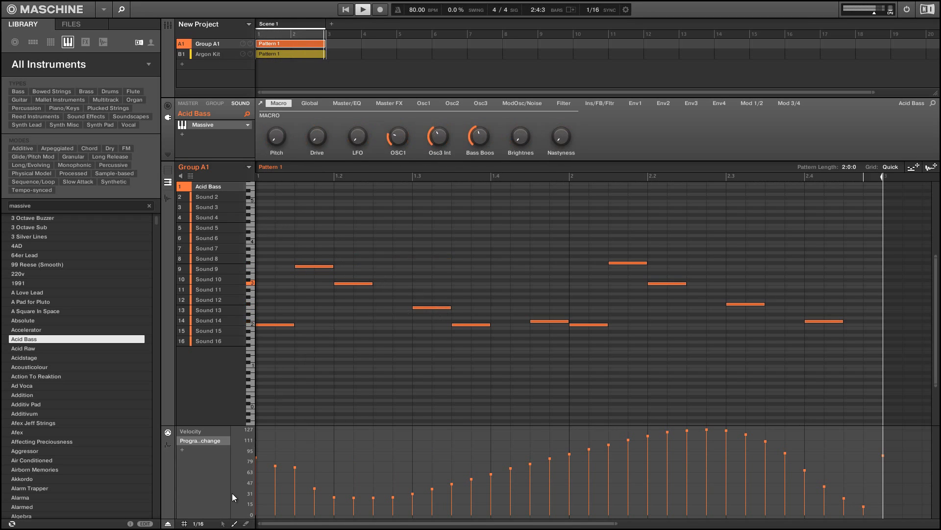
left_click(222, 523)
left_click_drag(351, 266, 437, 316)
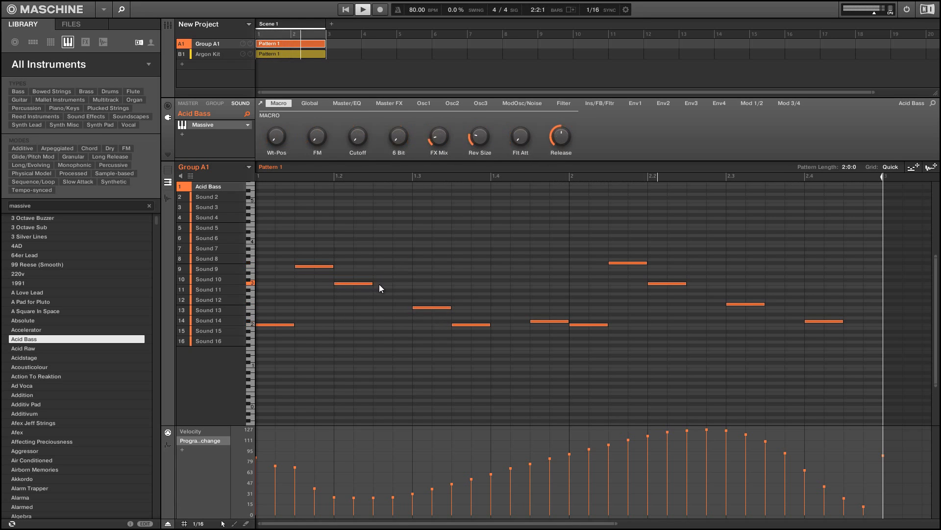
left_click_drag(391, 283, 412, 283)
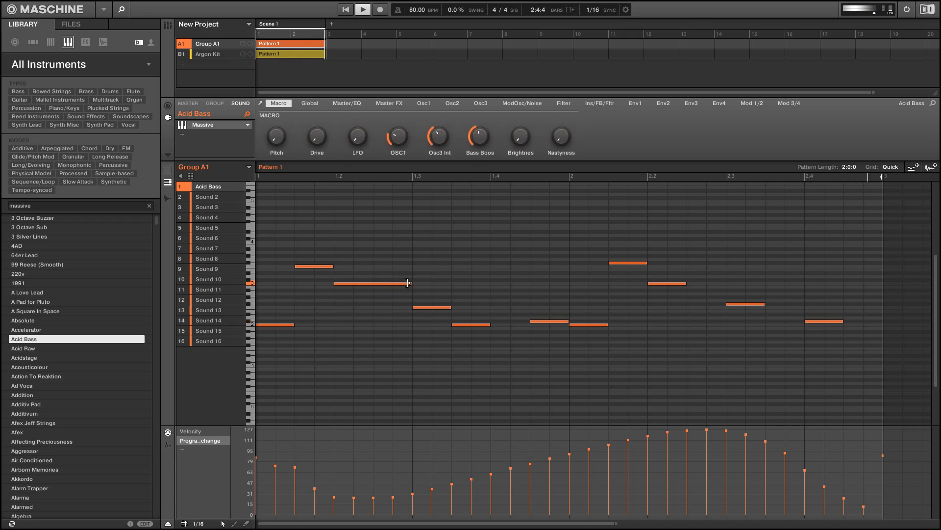
- Redraw the program change values across the whole two-bar pattern with the Draw tool
mouse_move(856, 455)
left_mouse_down()
mouse_move(604, 485)
mouse_move(562, 471)
left_mouse_up()
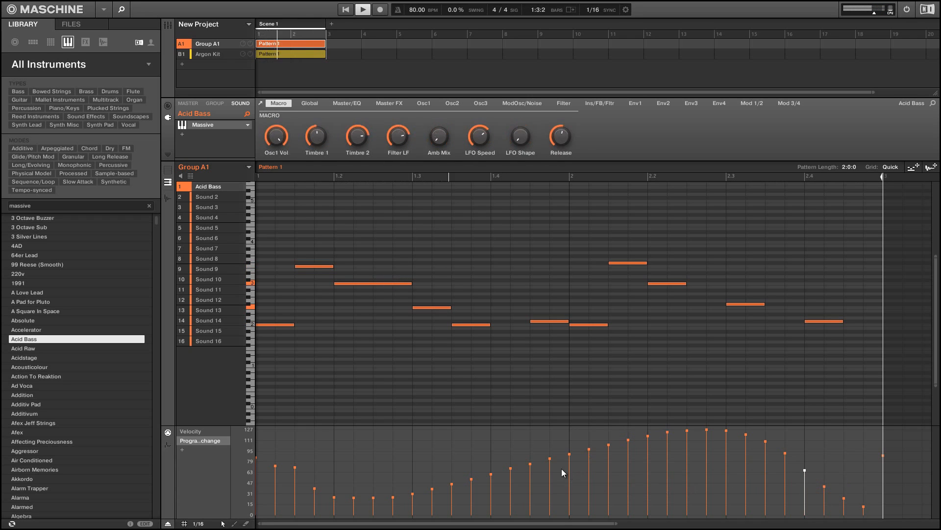
left_click(561, 472)
left_click(235, 523)
mouse_move(276, 450)
left_mouse_down()
mouse_move(412, 437)
mouse_move(769, 469)
mouse_move(863, 439)
mouse_move(866, 449)
mouse_move(816, 465)
left_mouse_up()
mouse_move(258, 470)
left_mouse_down()
mouse_move(274, 437)
mouse_move(333, 458)
mouse_move(529, 461)
mouse_move(595, 442)
mouse_move(711, 479)
mouse_move(762, 466)
mouse_move(746, 450)
mouse_move(829, 439)
mouse_move(866, 481)
left_mouse_up()
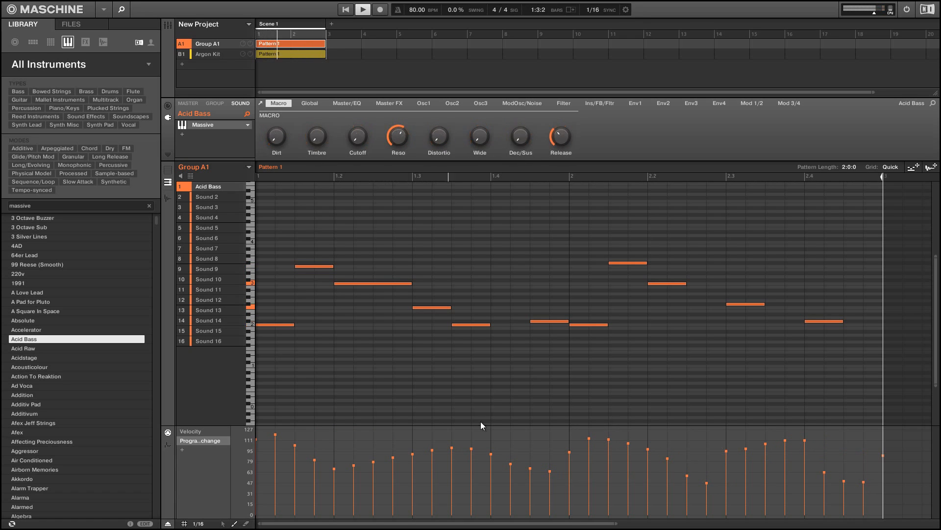
left_click(258, 488)
mouse_move(258, 488)
left_mouse_down()
mouse_move(343, 447)
mouse_move(434, 472)
mouse_move(558, 448)
mouse_move(639, 470)
mouse_move(710, 440)
mouse_move(779, 477)
mouse_move(837, 445)
mouse_move(849, 458)
left_mouse_up()
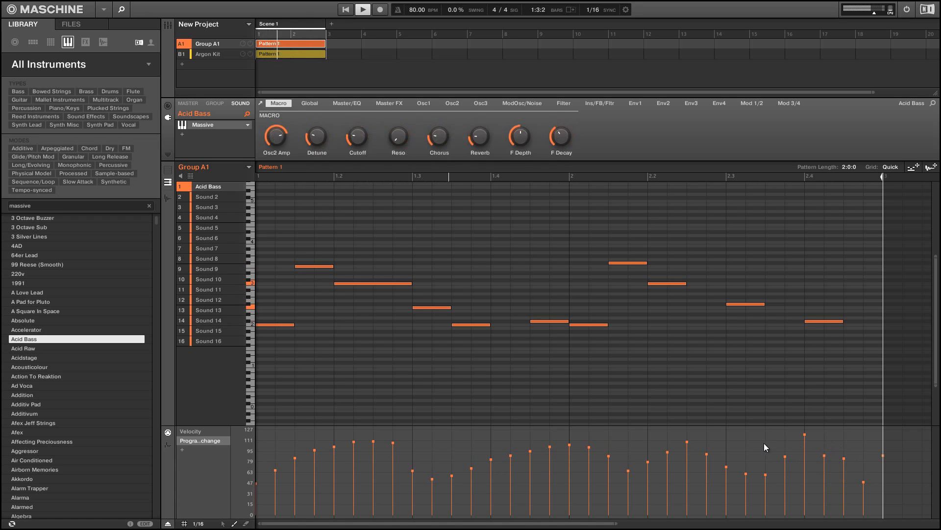